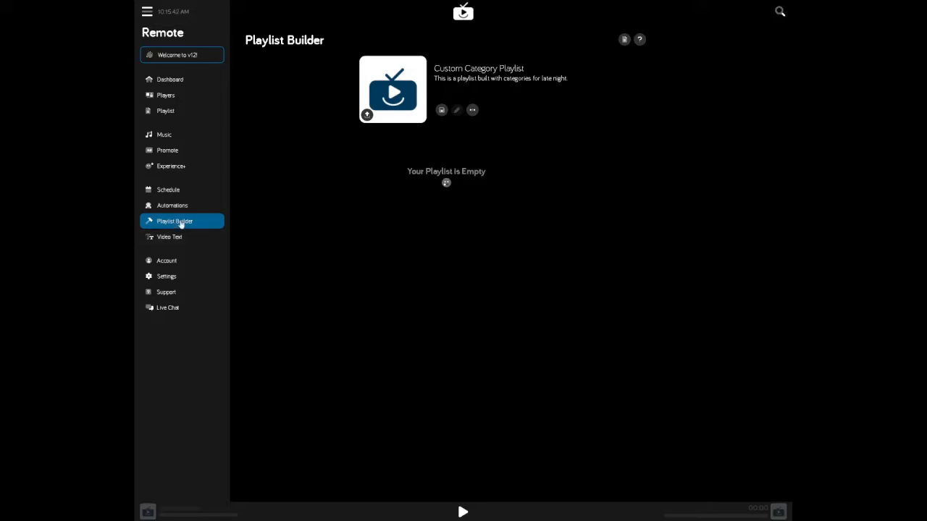
# - Clear the previous search, set the search type to Song Categories, and search for "pop"
pyautogui.click(534, 72)
pyautogui.click(780, 13)
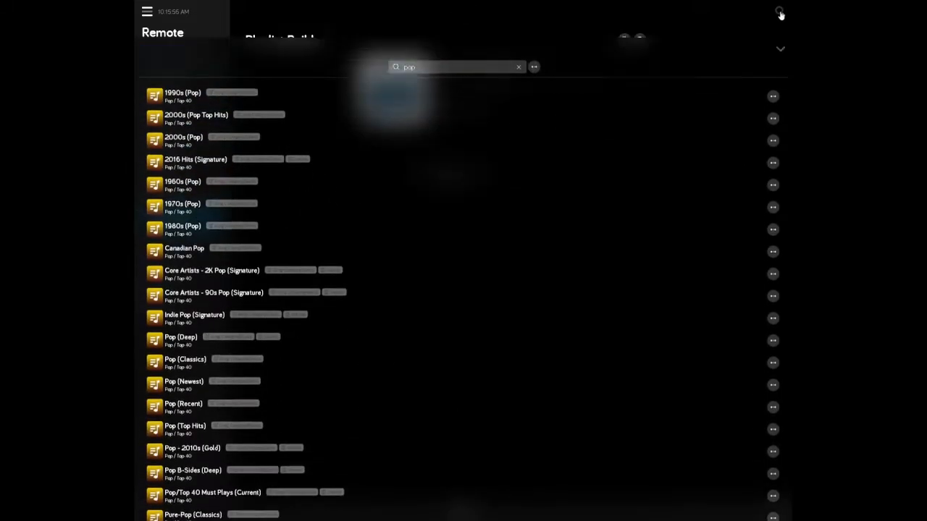
pyautogui.click(519, 30)
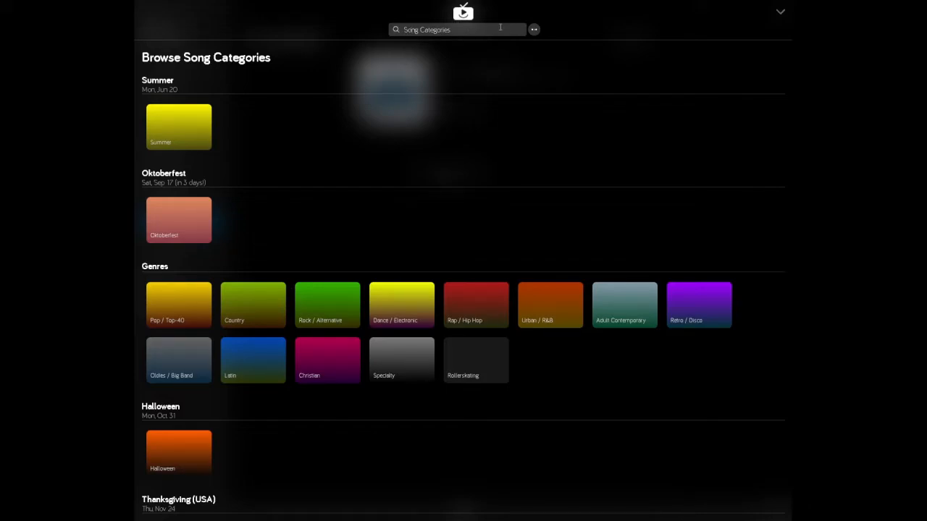
pyautogui.click(534, 30)
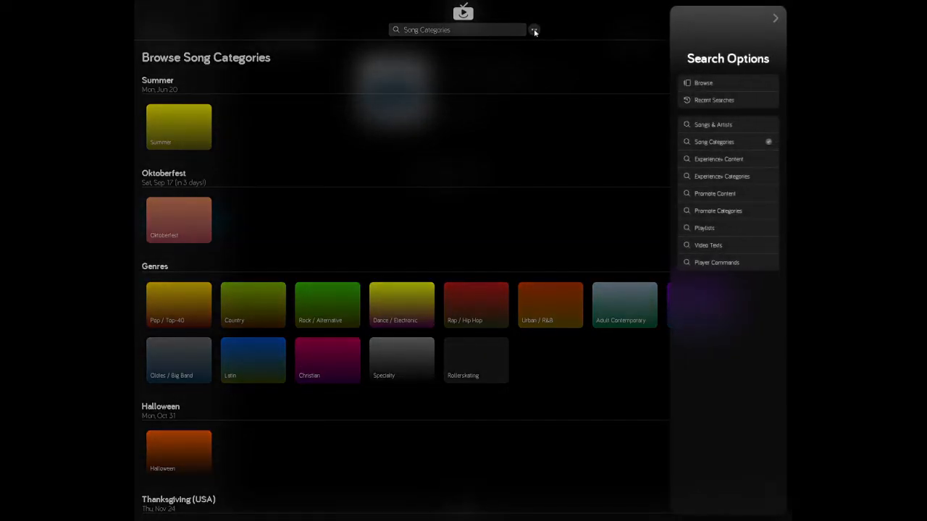
pyautogui.click(738, 145)
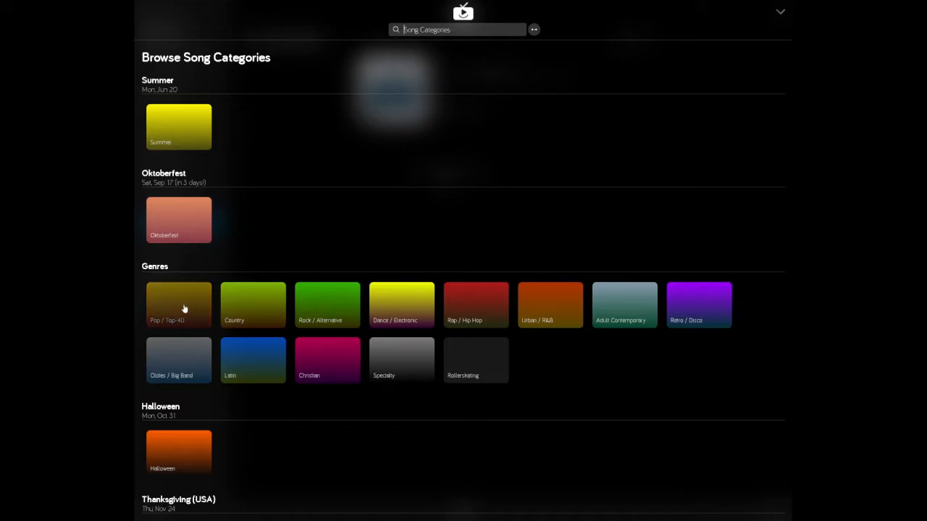
pyautogui.write('pop')
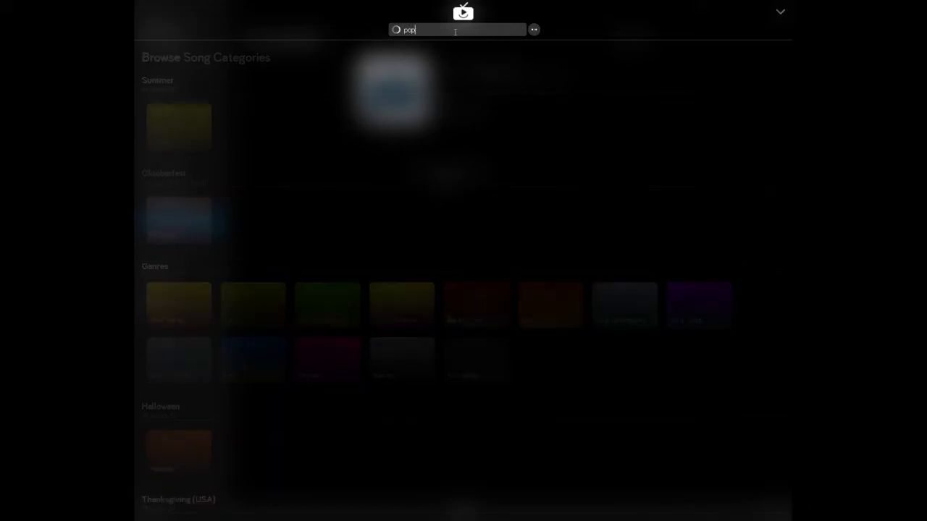
# - Browse the matching categories and add 2016 Hits (Signature) to the Custom Category Playlist
pyautogui.scroll(-1, 298, 266)
pyautogui.scroll(-9, 298, 266)
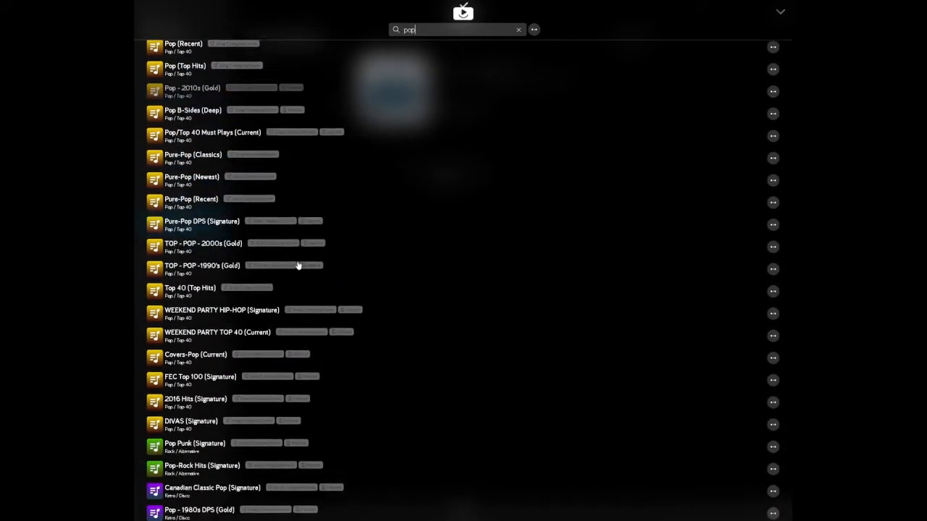
pyautogui.scroll(9, 297, 265)
pyautogui.scroll(1, 301, 265)
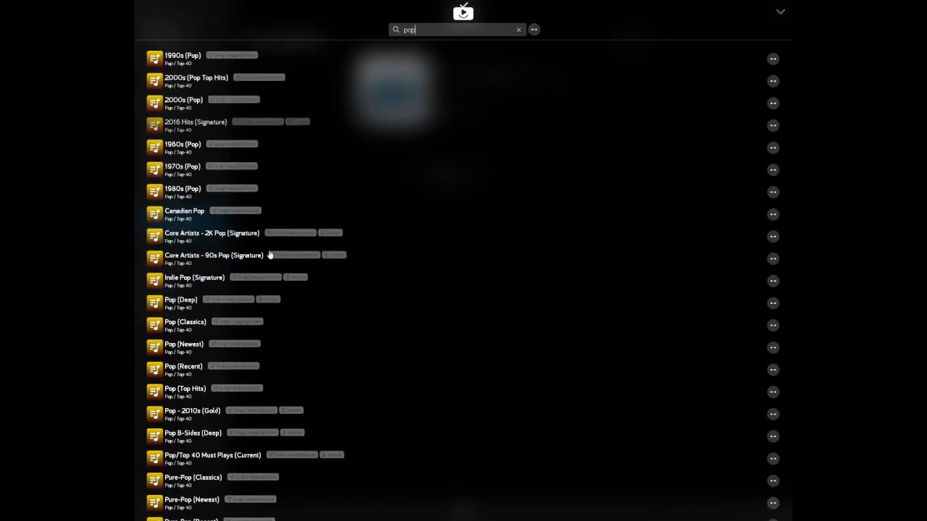
pyautogui.click(195, 129)
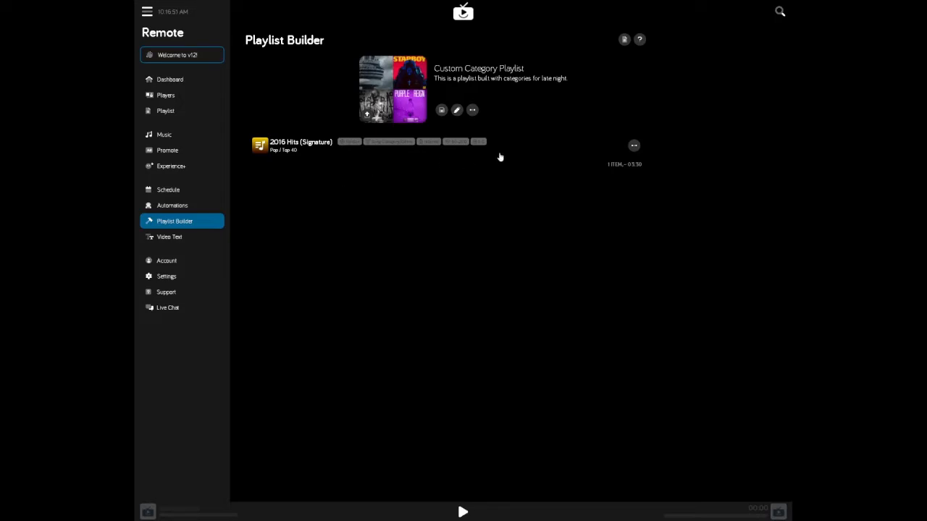
# - Set the 2016 Hits (Signature) category's minimum energy to 3/5 (Background) and its maximum energy to 4/5 (Upbeat)
pyautogui.click(635, 147)
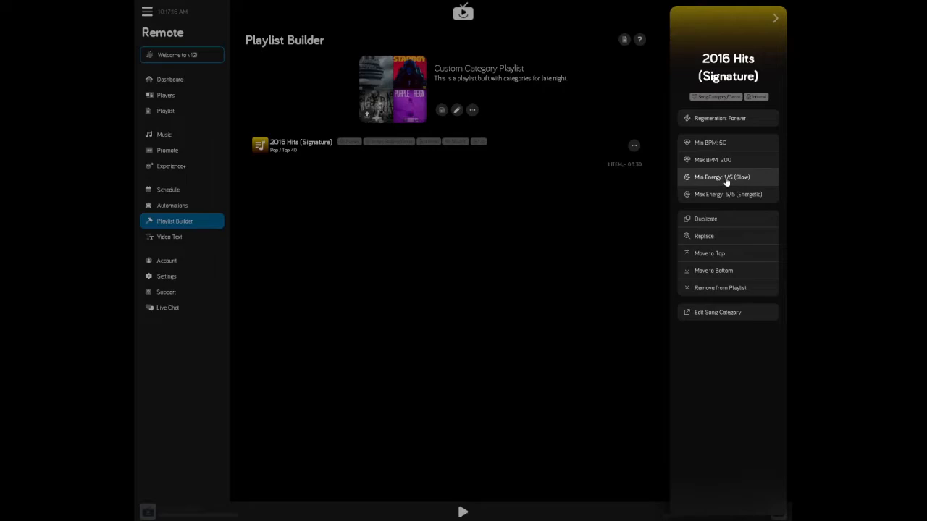
pyautogui.click(726, 181)
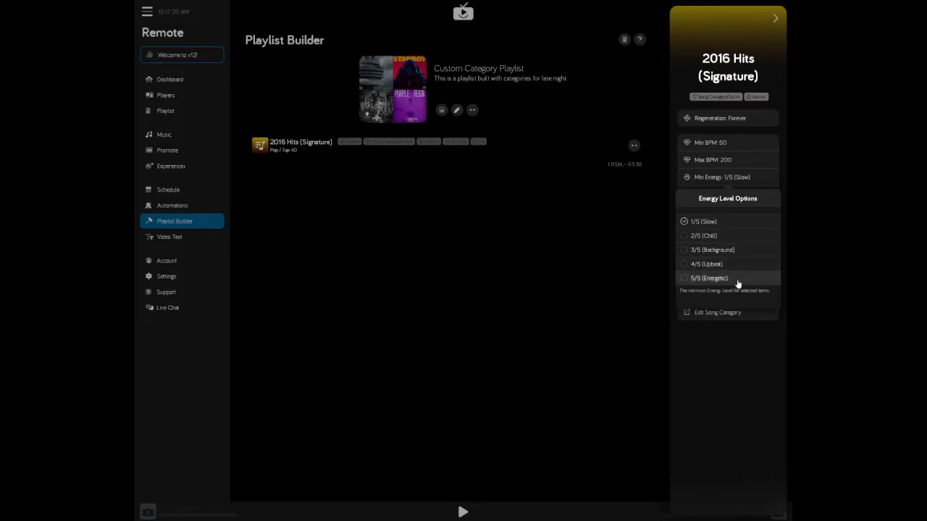
pyautogui.click(736, 251)
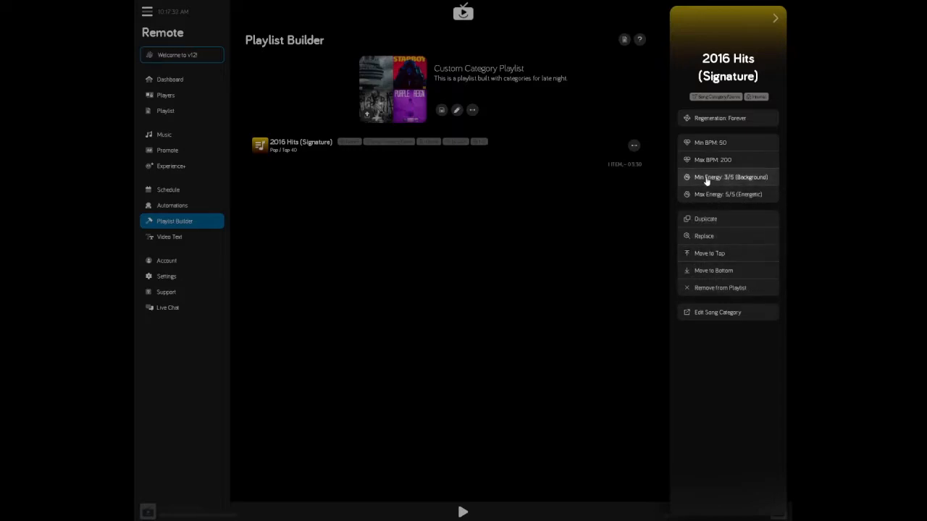
pyautogui.click(734, 194)
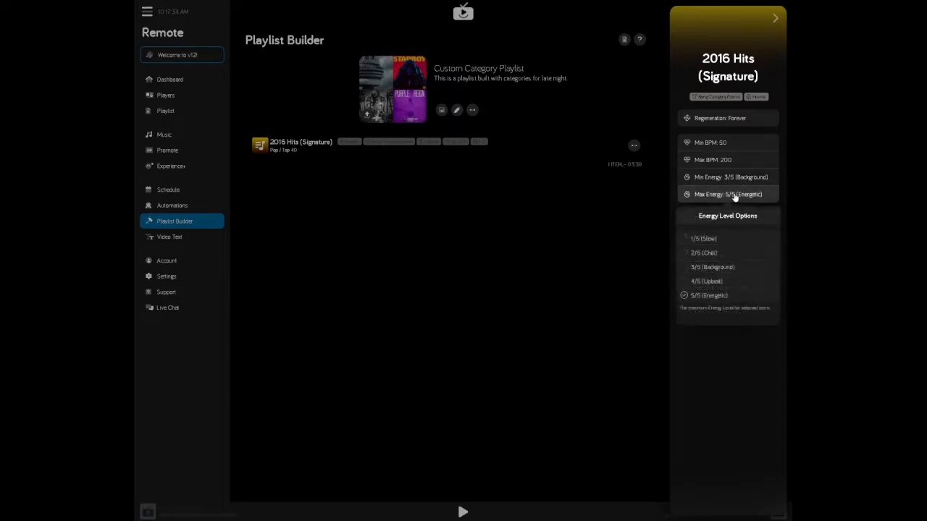
pyautogui.click(715, 280)
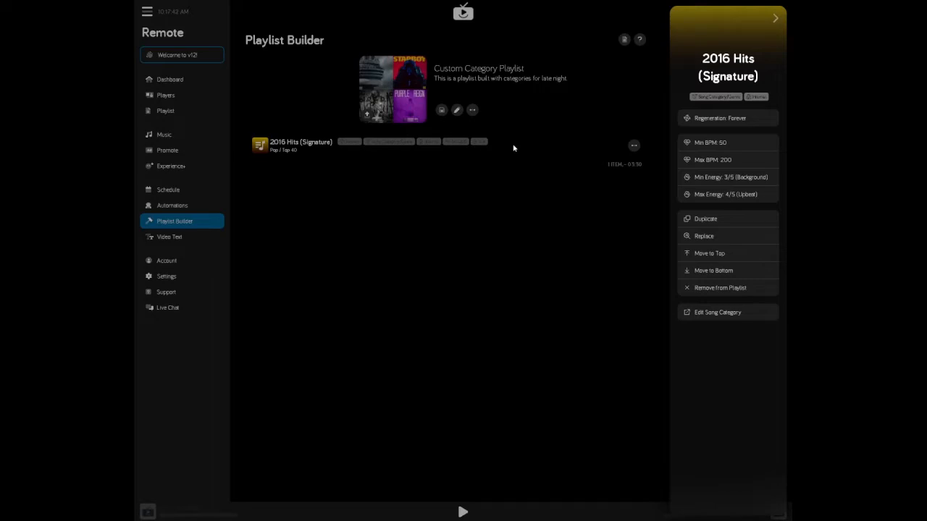
pyautogui.click(516, 183)
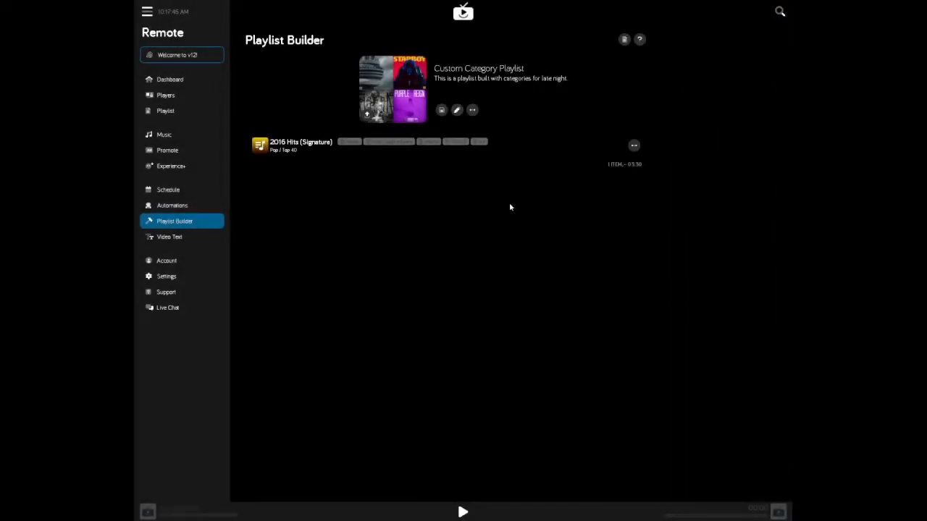
# - Add the Pop (Newest) category to the playlist with minimum energy 3/5 (Background) and maximum energy 4/5 (Upbeat)
pyautogui.click(780, 13)
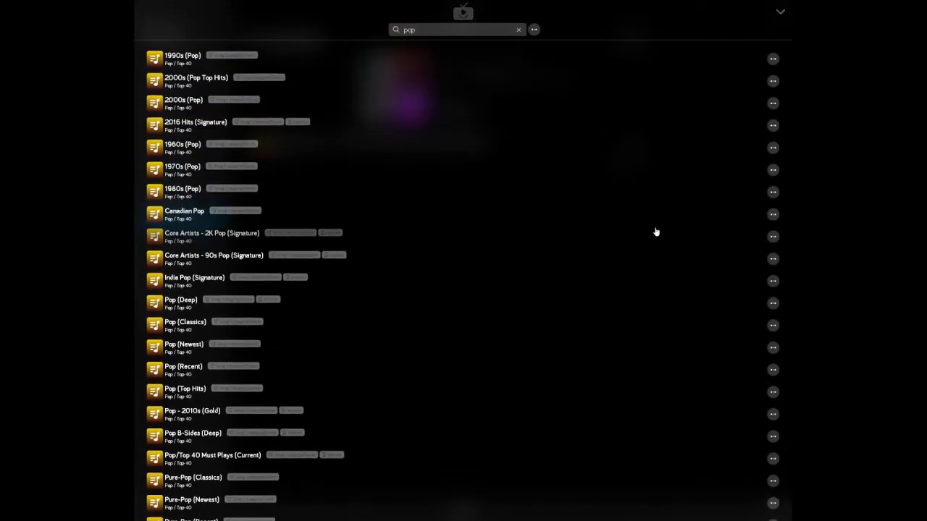
pyautogui.click(186, 351)
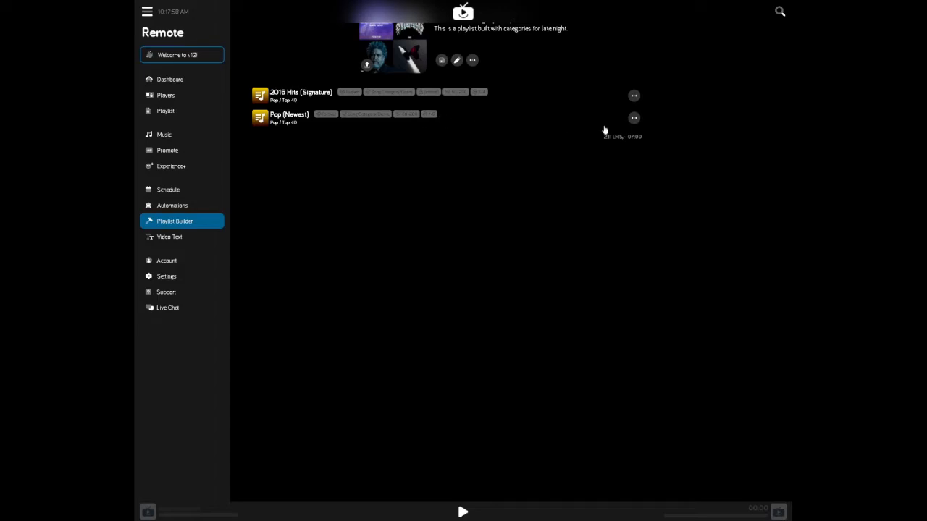
pyautogui.click(635, 119)
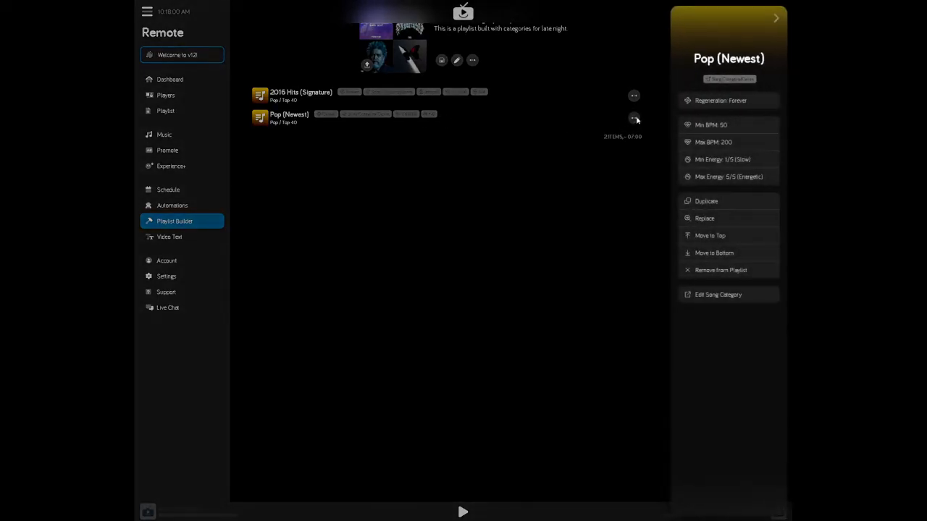
pyautogui.click(732, 159)
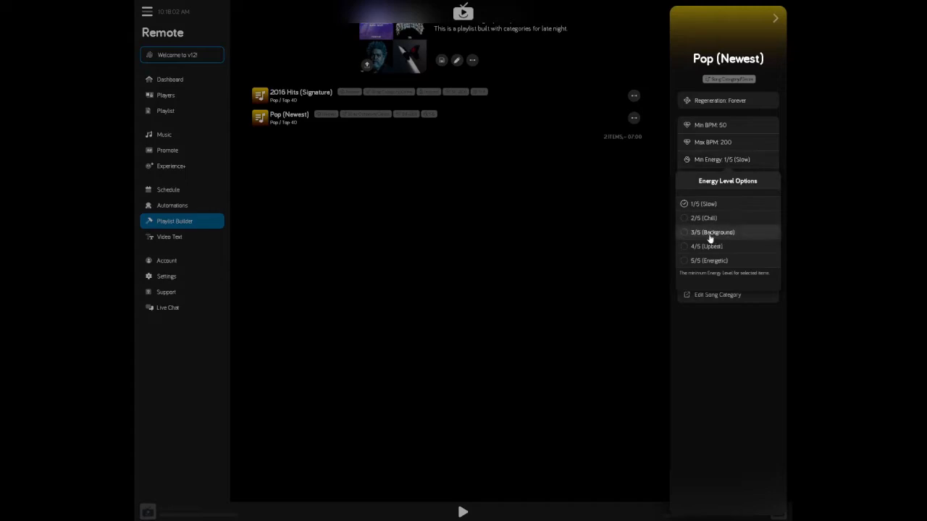
pyautogui.click(722, 231)
pyautogui.click(730, 178)
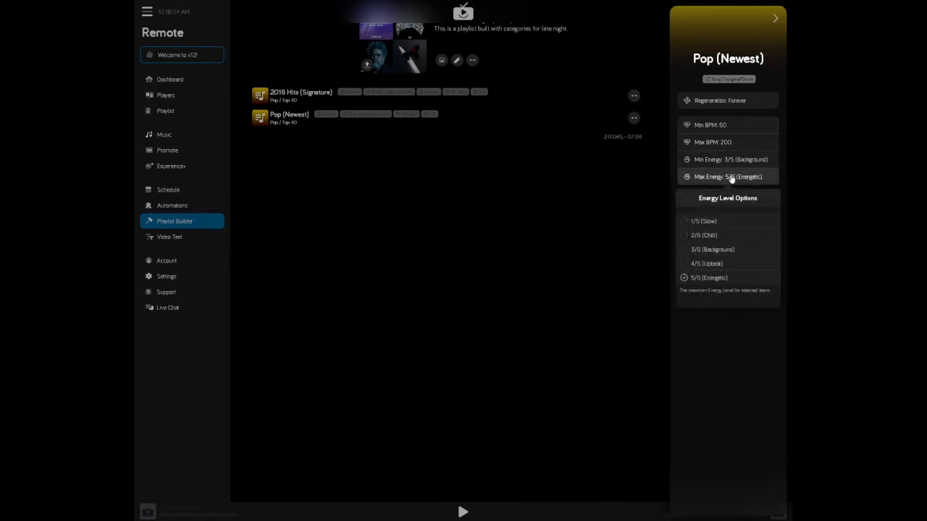
pyautogui.click(706, 263)
pyautogui.click(586, 250)
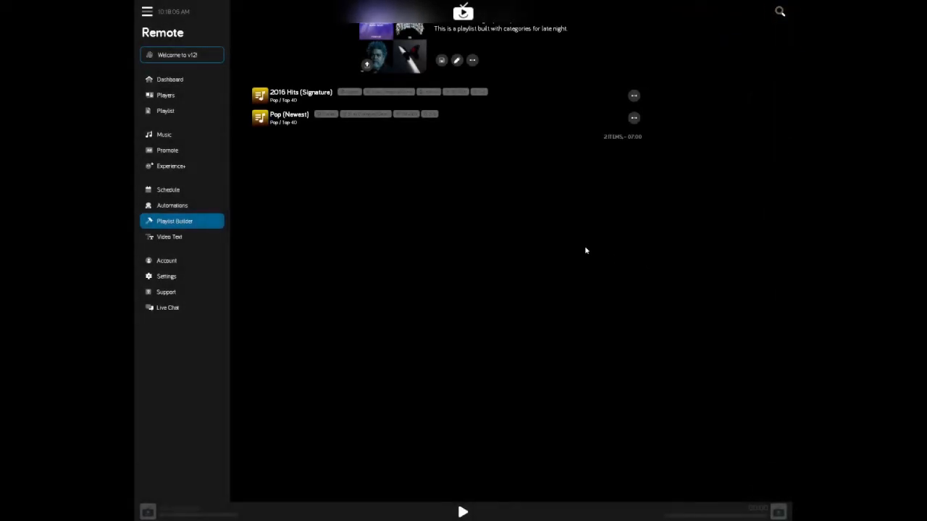
# - Clear the search, browse the Pop / Top-40 genre, and add its Pop (Recent) category to the playlist
pyautogui.click(782, 13)
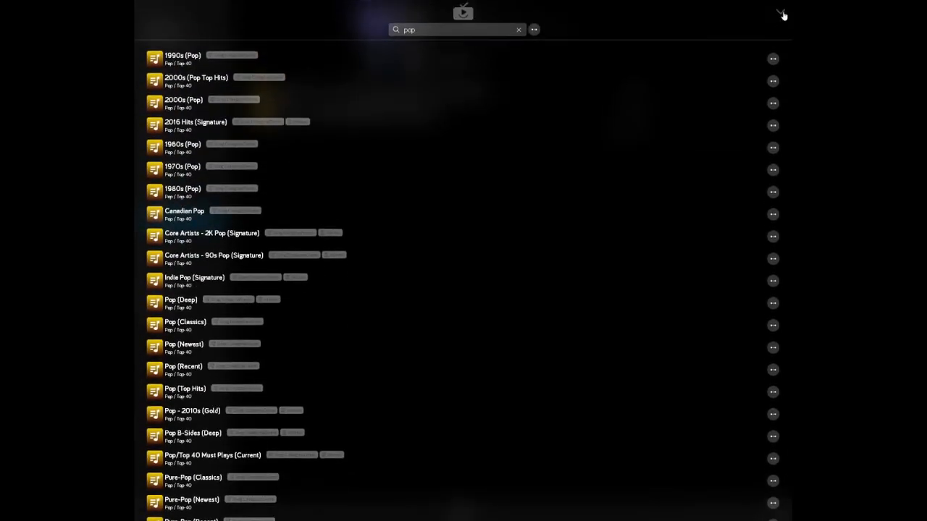
pyautogui.click(520, 30)
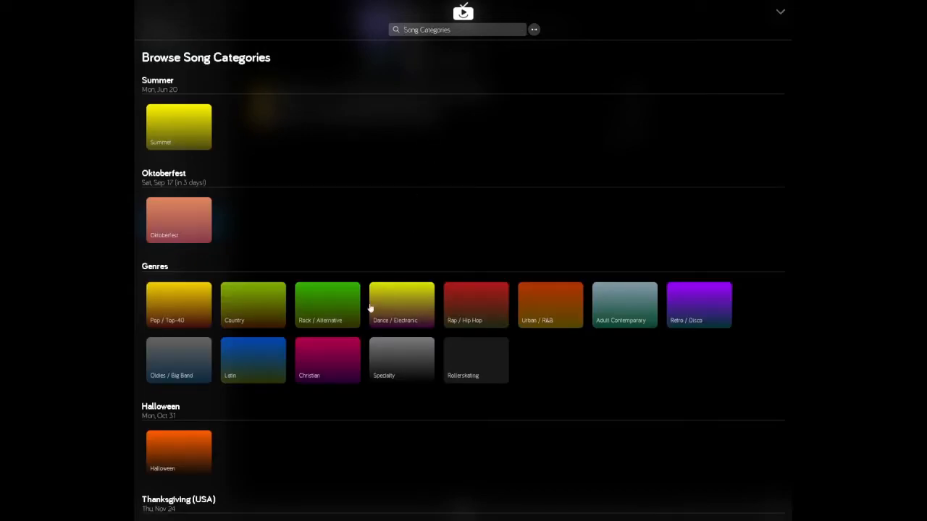
pyautogui.click(179, 305)
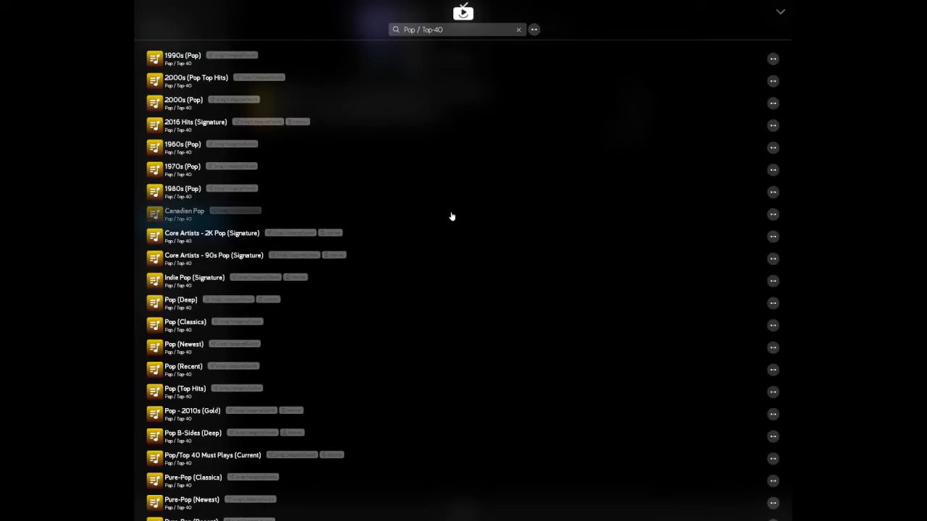
pyautogui.scroll(-2, 445, 228)
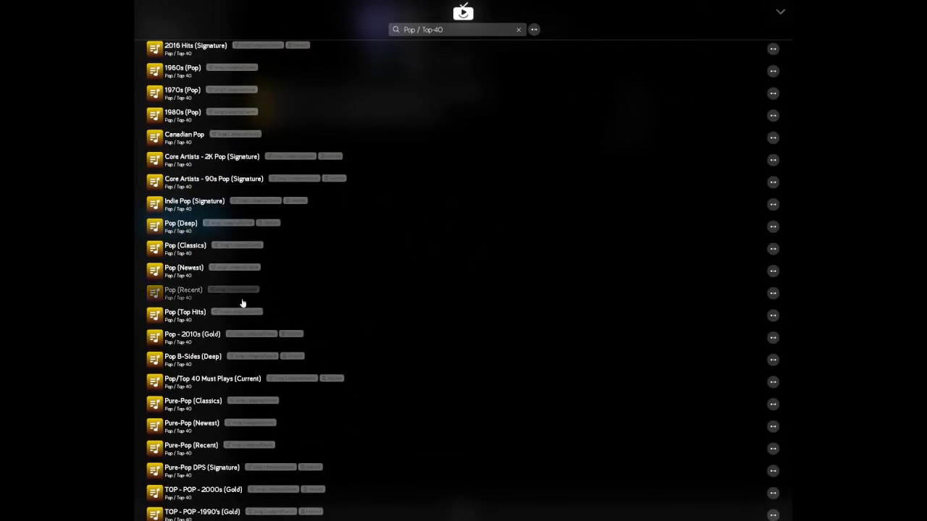
pyautogui.click(197, 296)
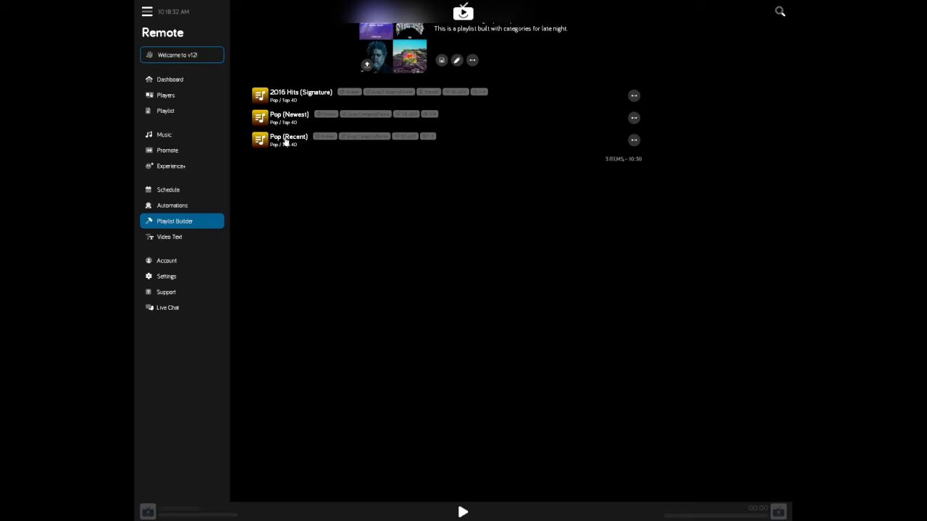
# - Set the Pop (Recent) category's minimum energy to 2/5 (Chill) and its maximum energy to 4/5 (Upbeat)
pyautogui.click(634, 140)
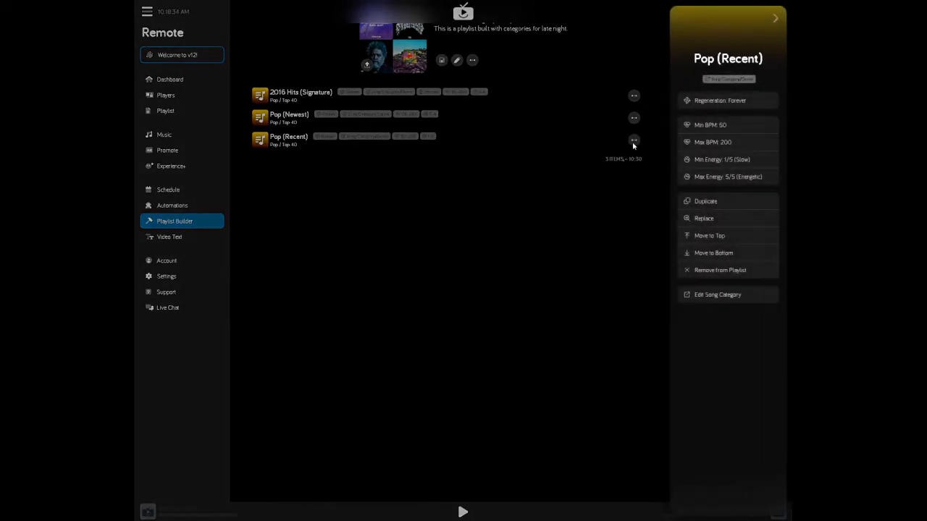
pyautogui.click(708, 158)
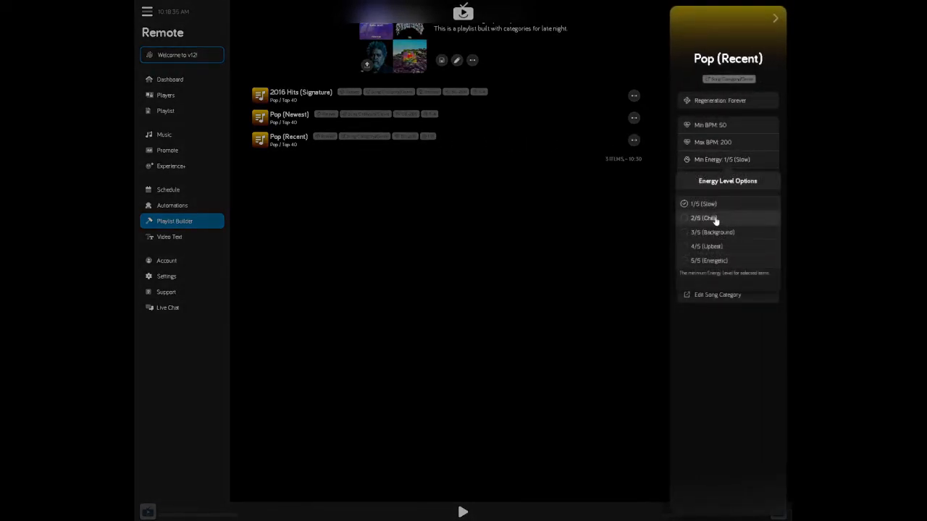
pyautogui.click(715, 218)
pyautogui.click(728, 177)
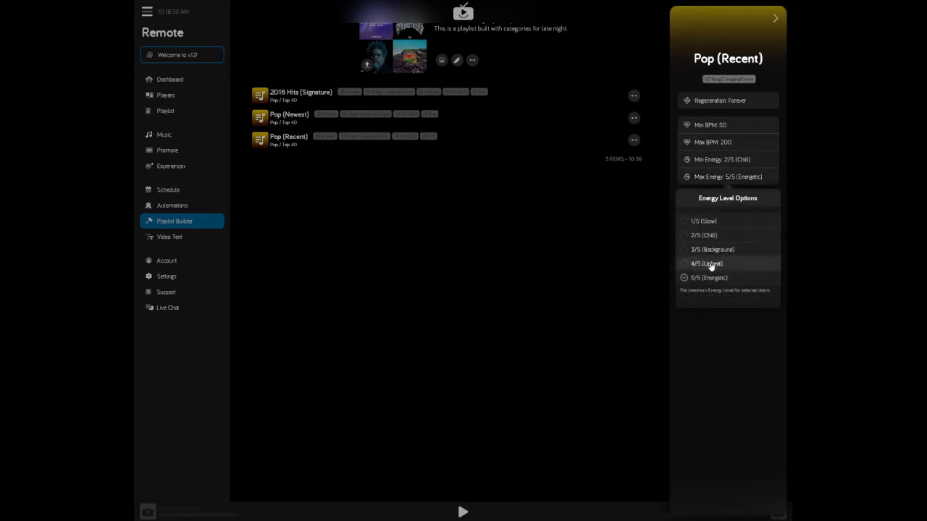
pyautogui.click(706, 263)
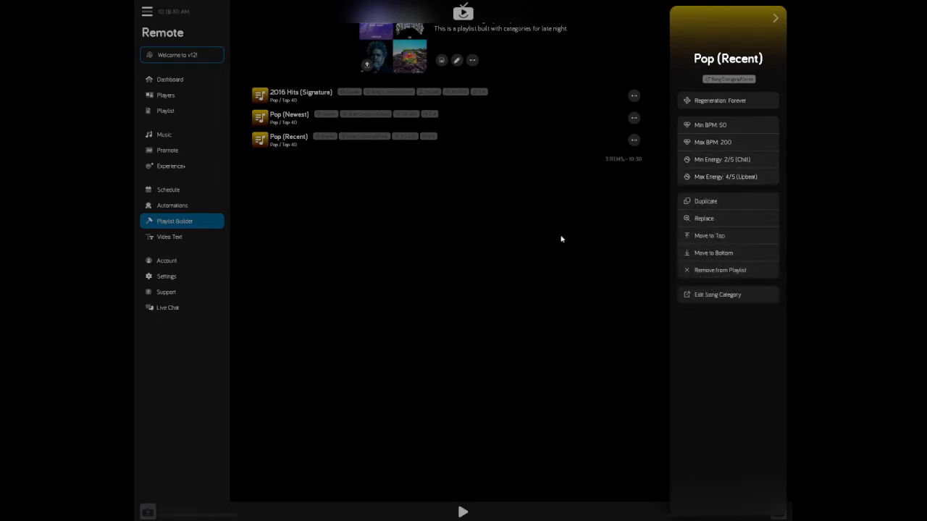
pyautogui.click(557, 238)
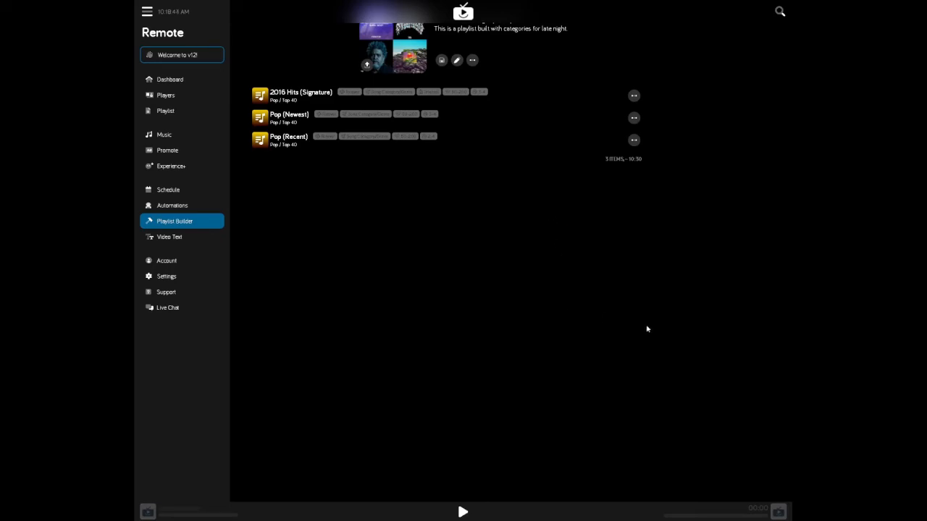
# - Save the Custom Category Playlist and locate it among the custom playlists in the Music library
pyautogui.scroll(2, 600, 325)
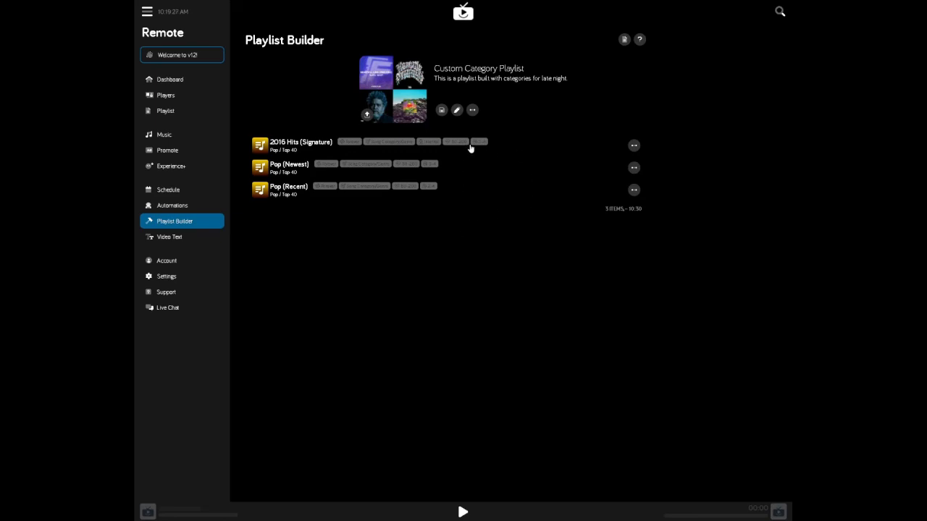
pyautogui.click(441, 109)
pyautogui.click(181, 136)
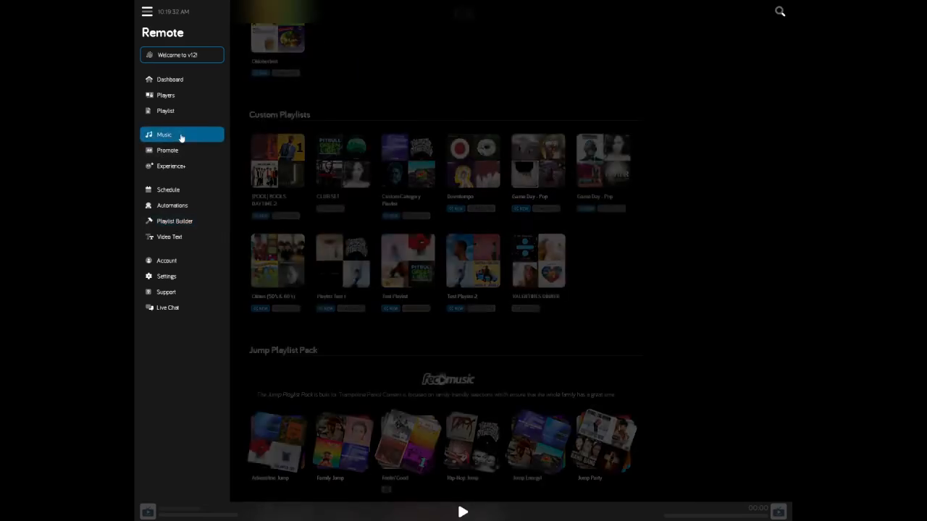
pyautogui.scroll(4, 365, 118)
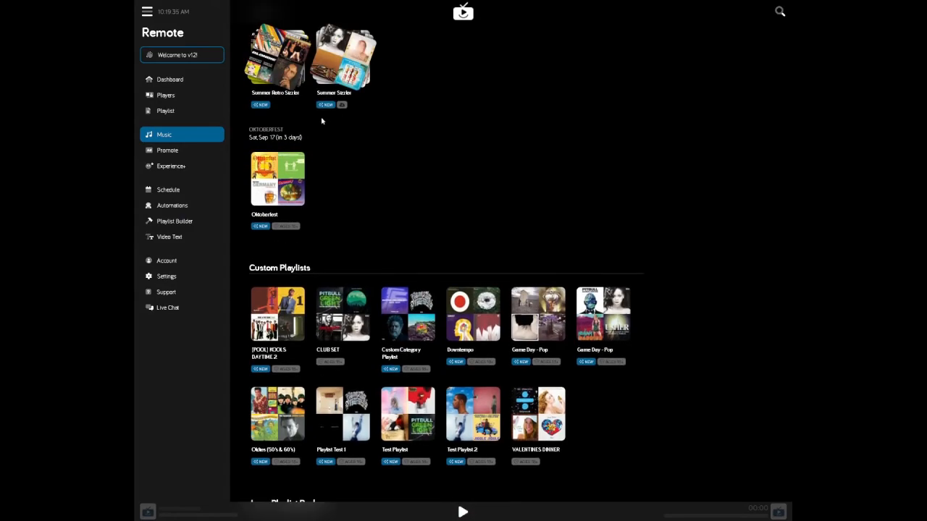
pyautogui.scroll(-2, 374, 169)
pyautogui.scroll(-2, 374, 168)
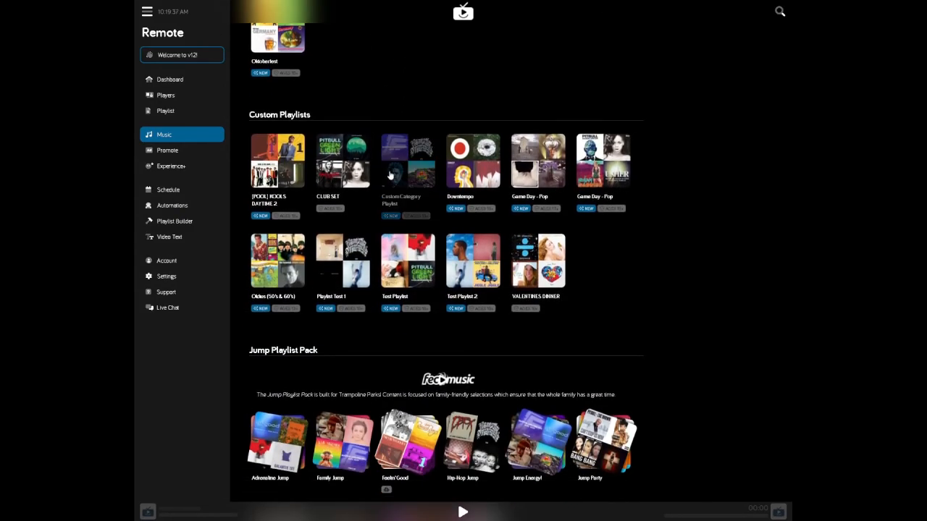